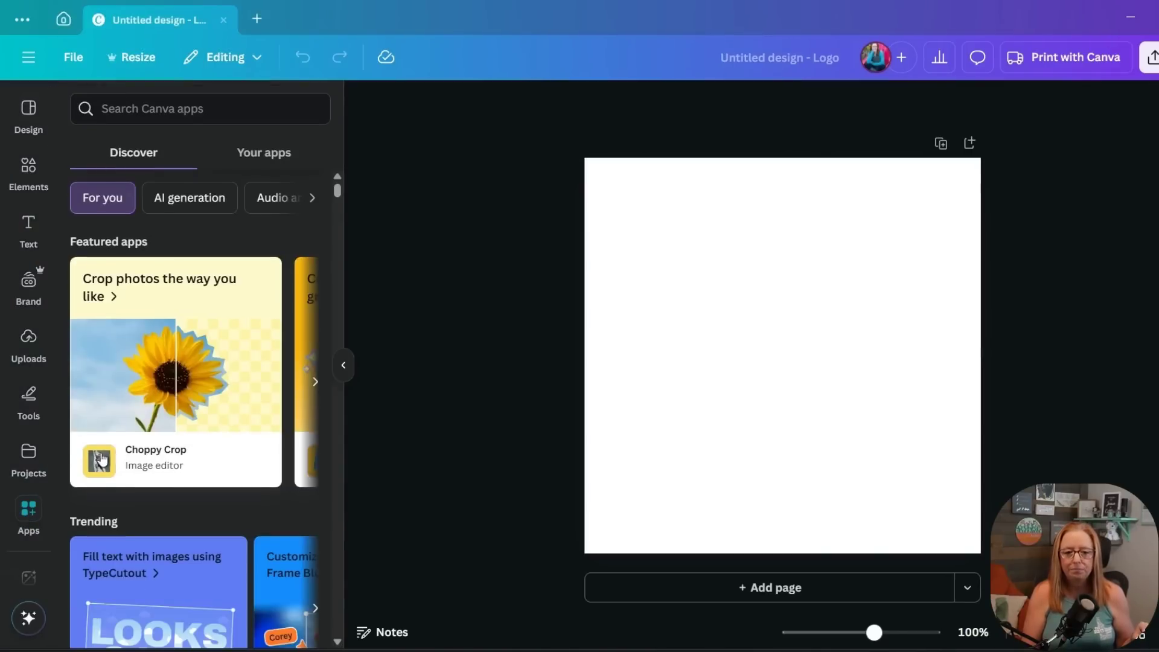
Step: Find the QR code app by searching the apps for "qr" and enter the personal website's address as its URL
left_click(133, 108)
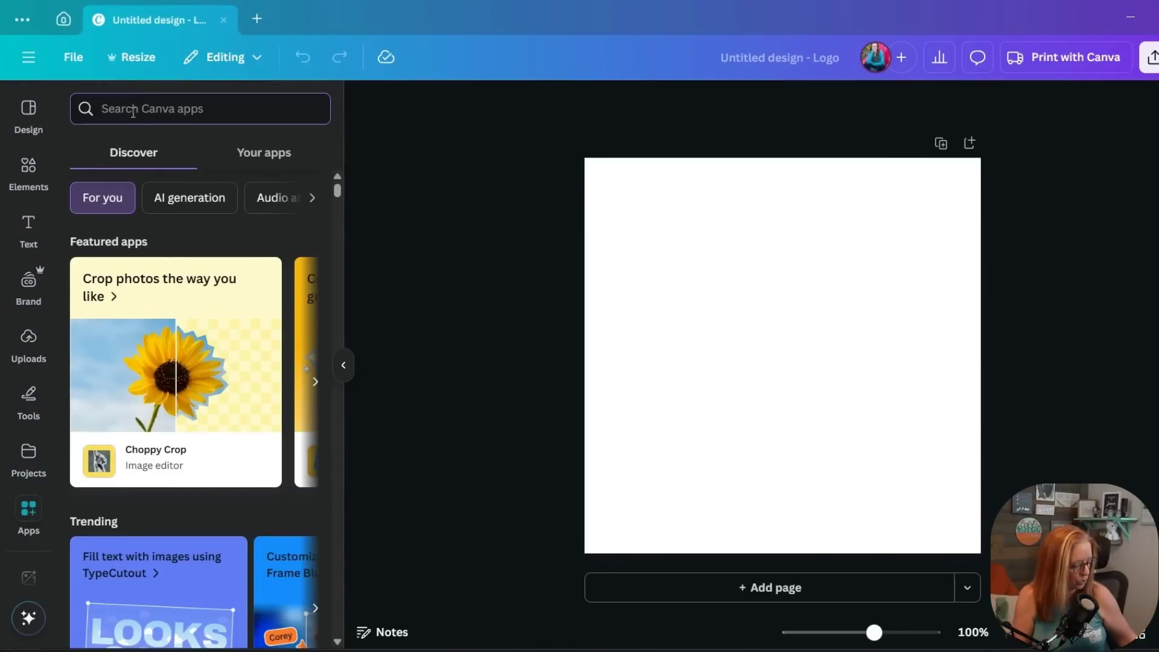
type("qr")
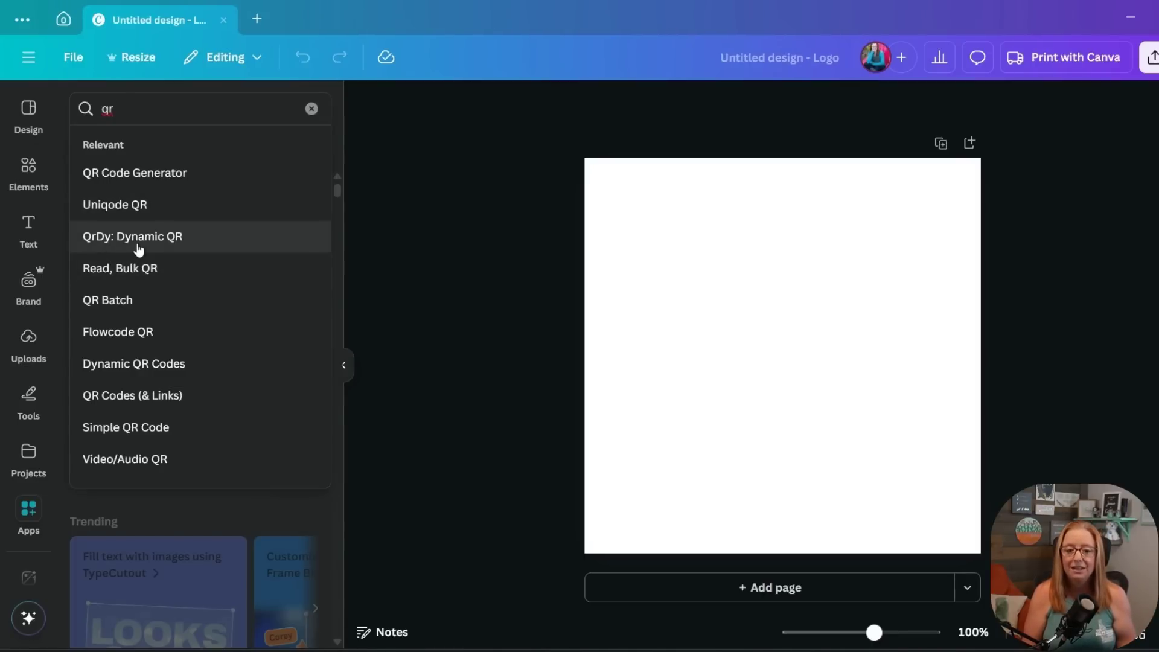
left_click(151, 175)
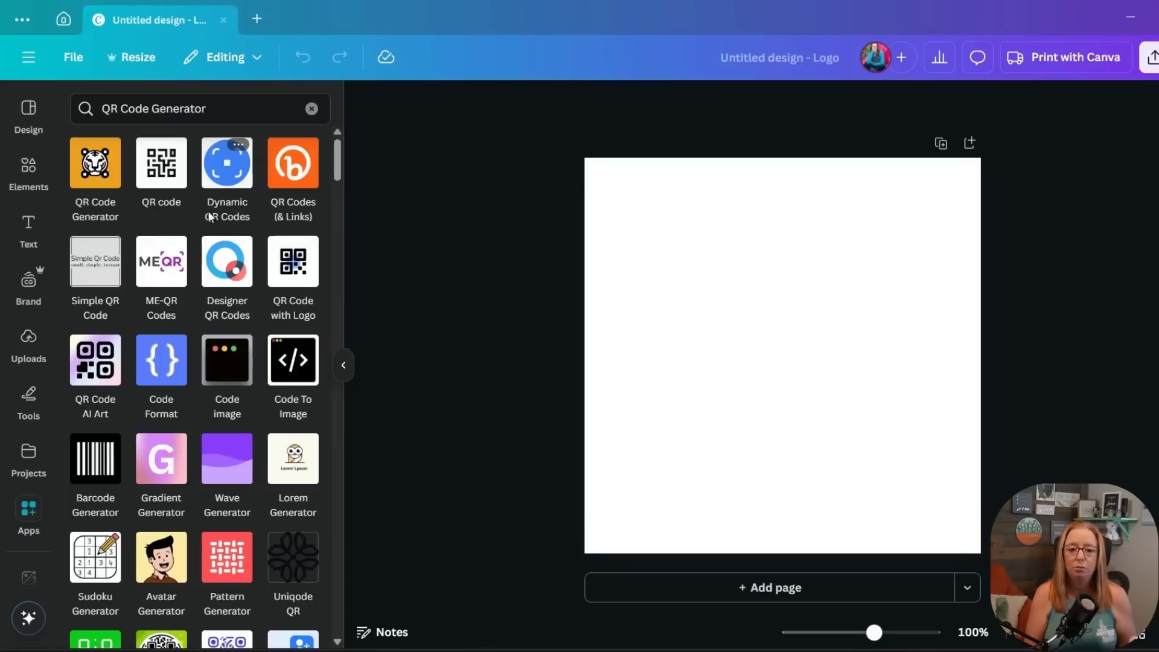
left_click(165, 180)
left_click(148, 221)
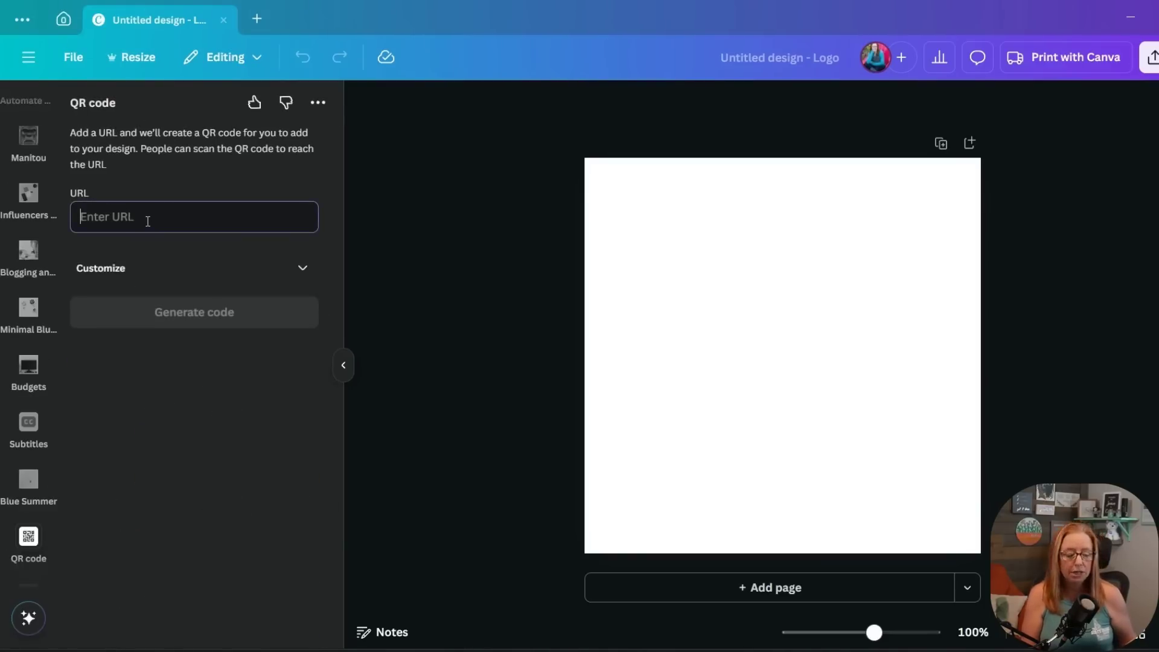
type("http://www.kellylgabel.com/")
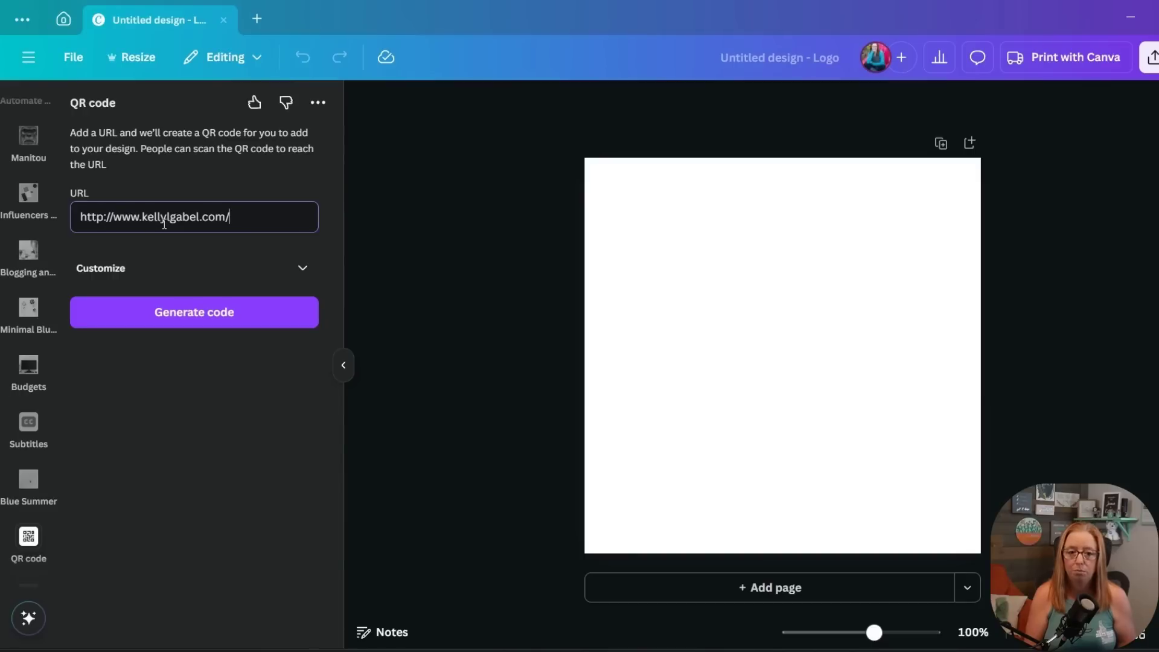
Step: Open the QR code's foreground color for customizing and copy the hex code #8fbdb0 from the brand kit's TSA Brand colors
left_click(293, 267)
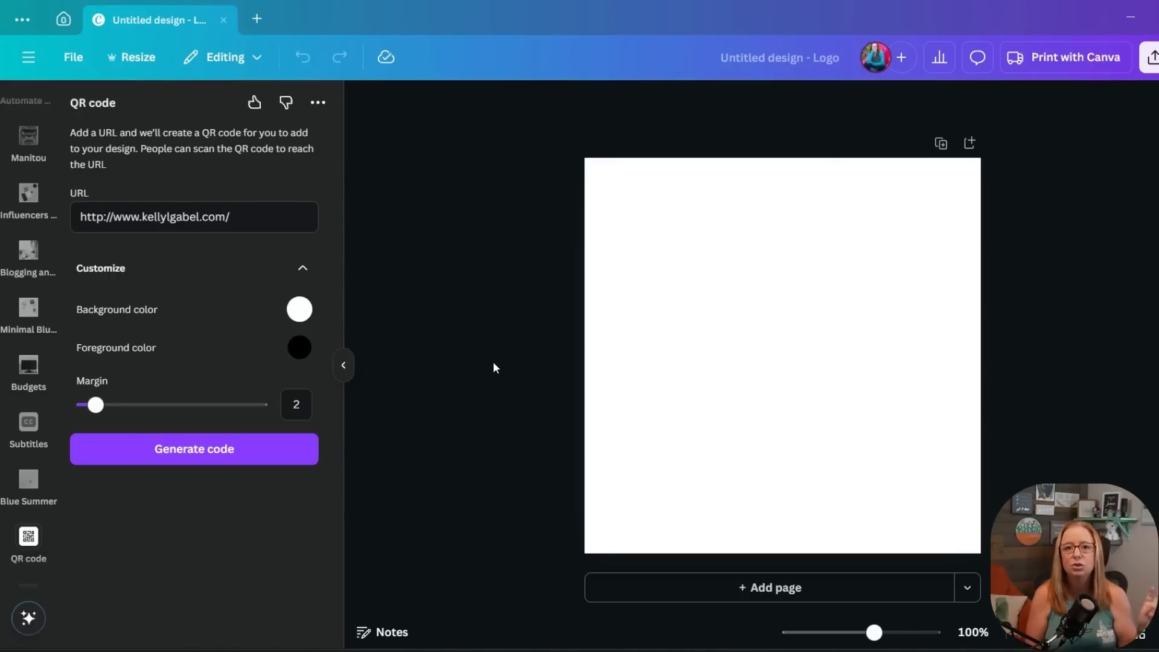
left_click(294, 353)
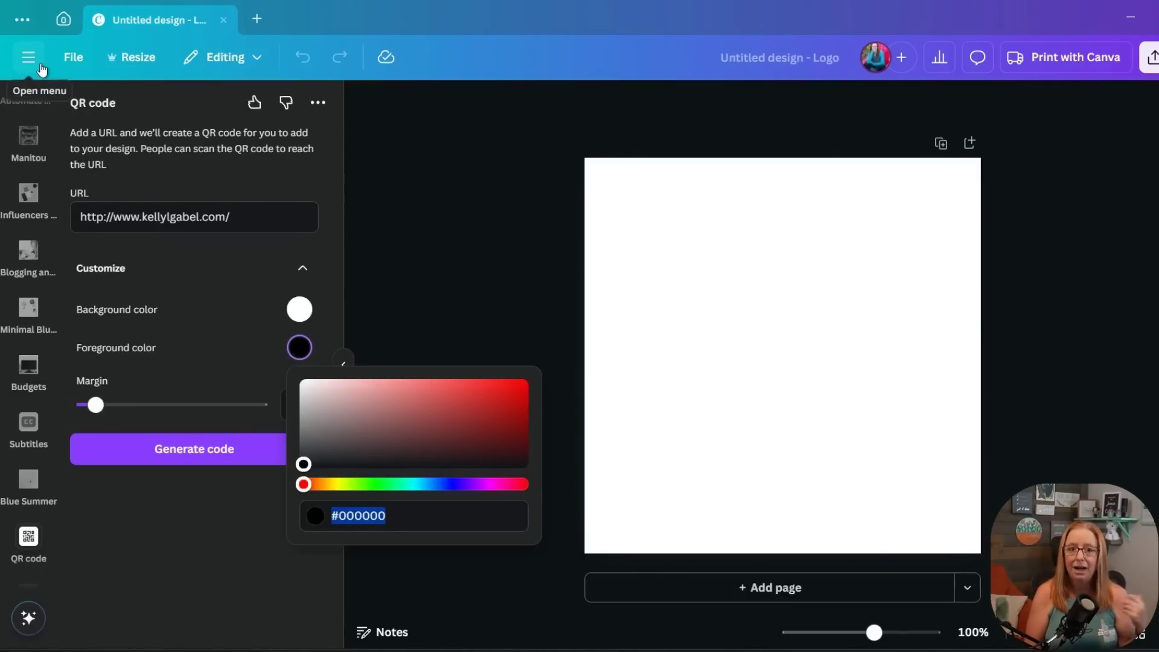
left_click(63, 20)
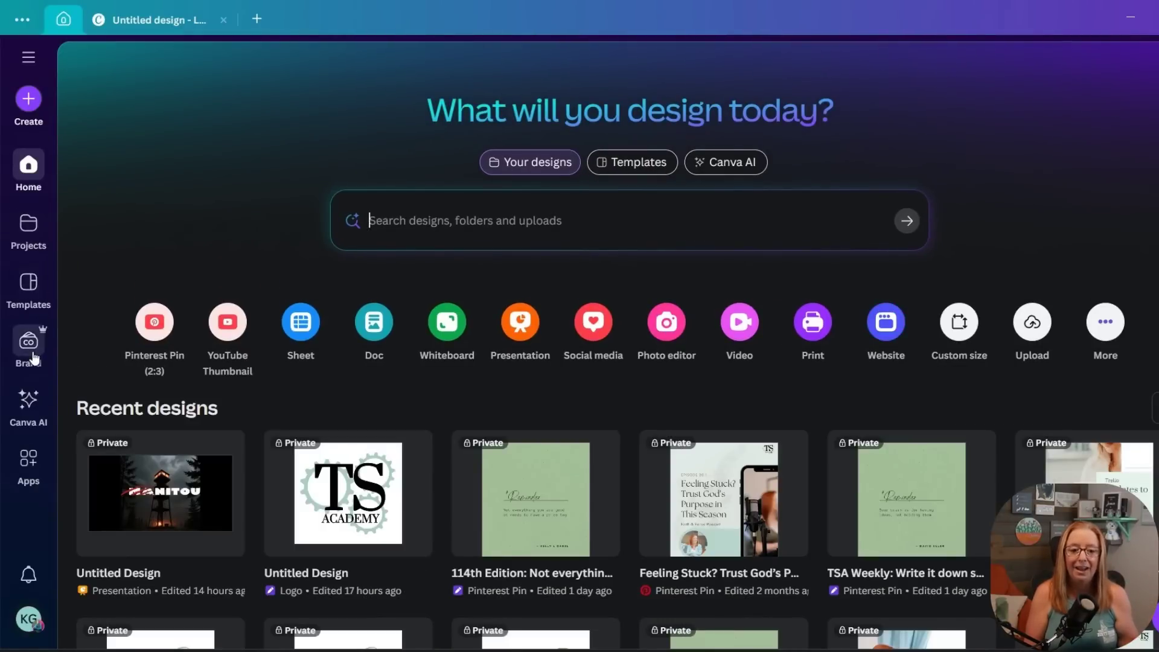
left_click(21, 344)
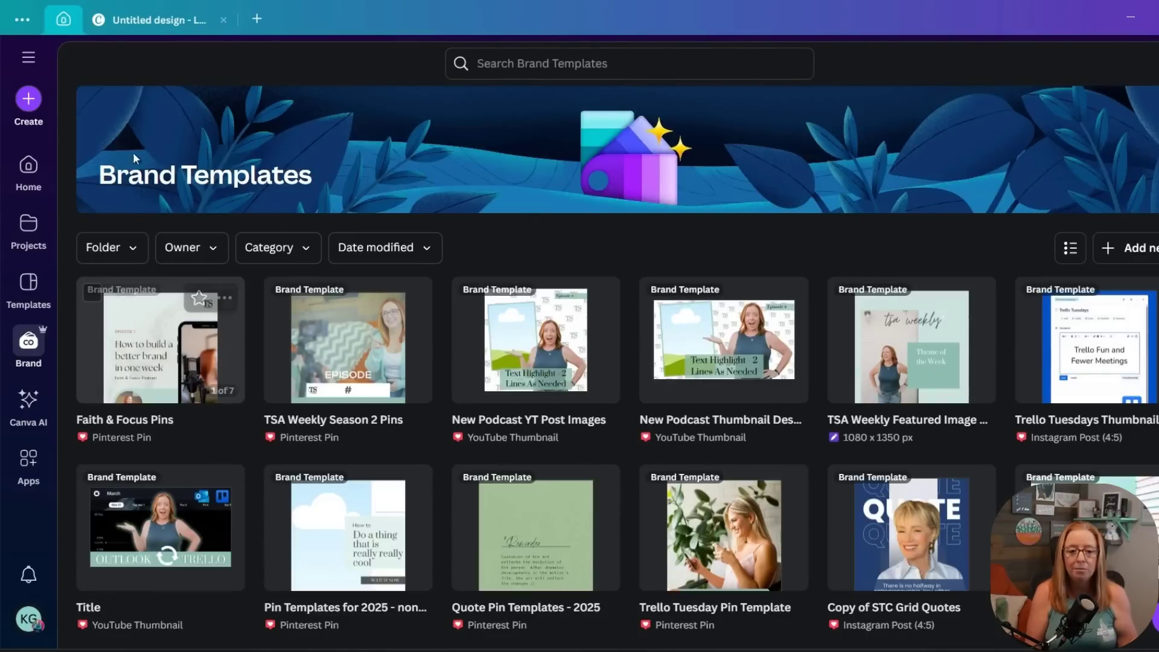
left_click(45, 55)
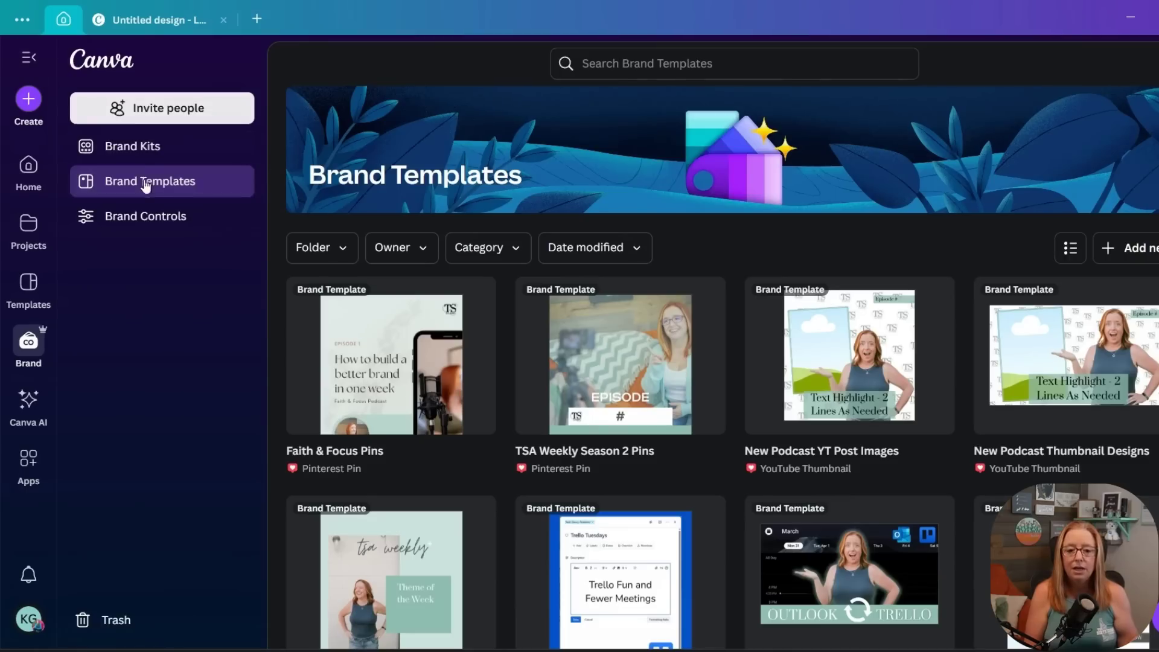
left_click(140, 149)
left_click(453, 381)
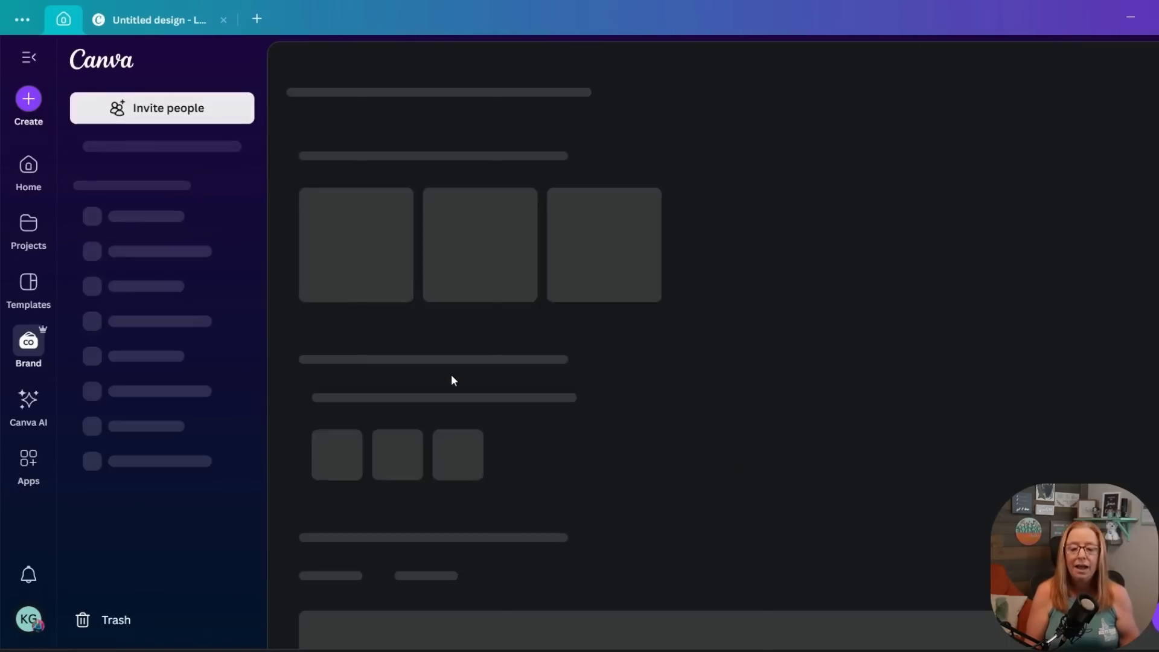
scroll(453, 380, "down", 5)
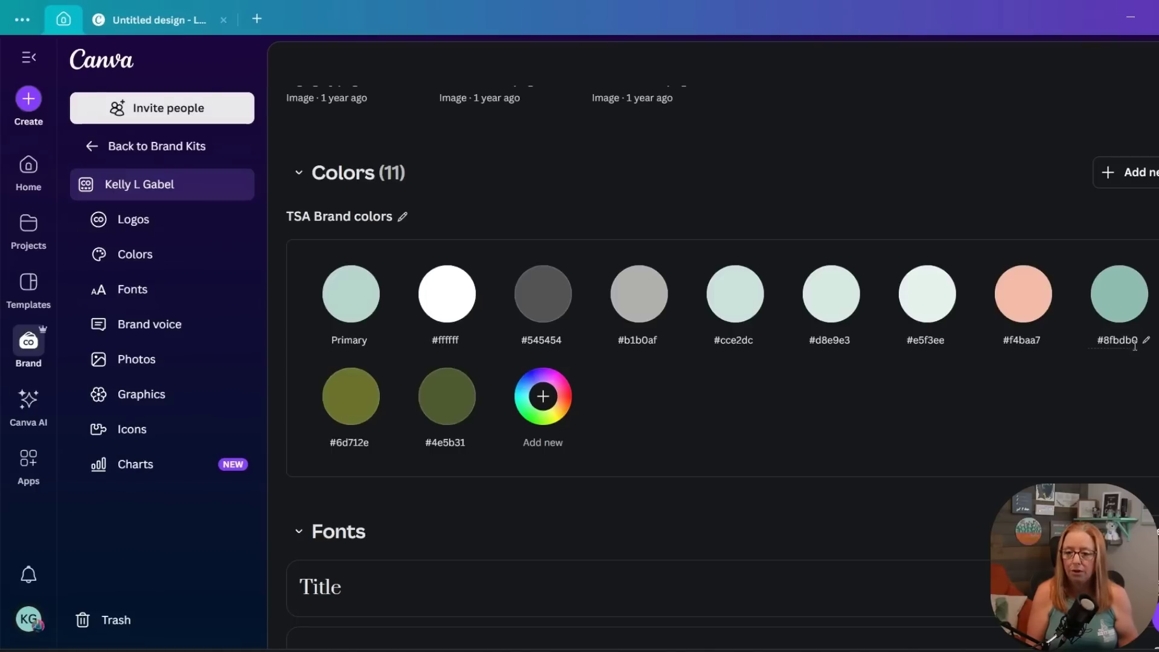
left_click(1111, 343)
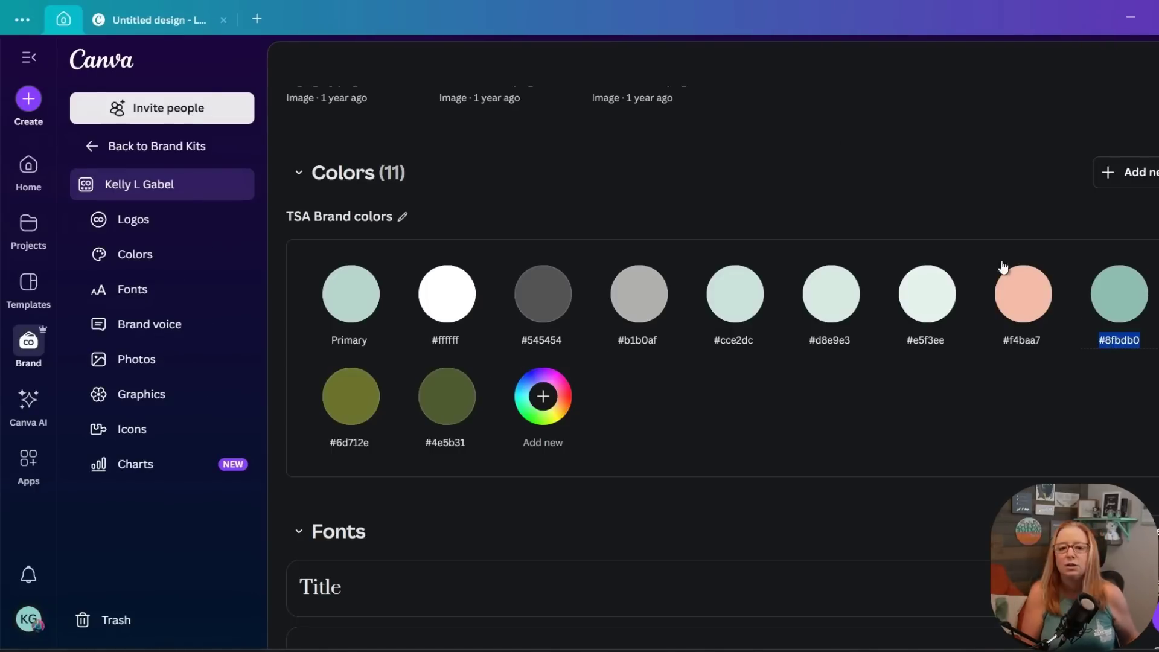
Step: Return to the untitled logo design and set the QR code's foreground color to #8FBDB0
left_click(175, 19)
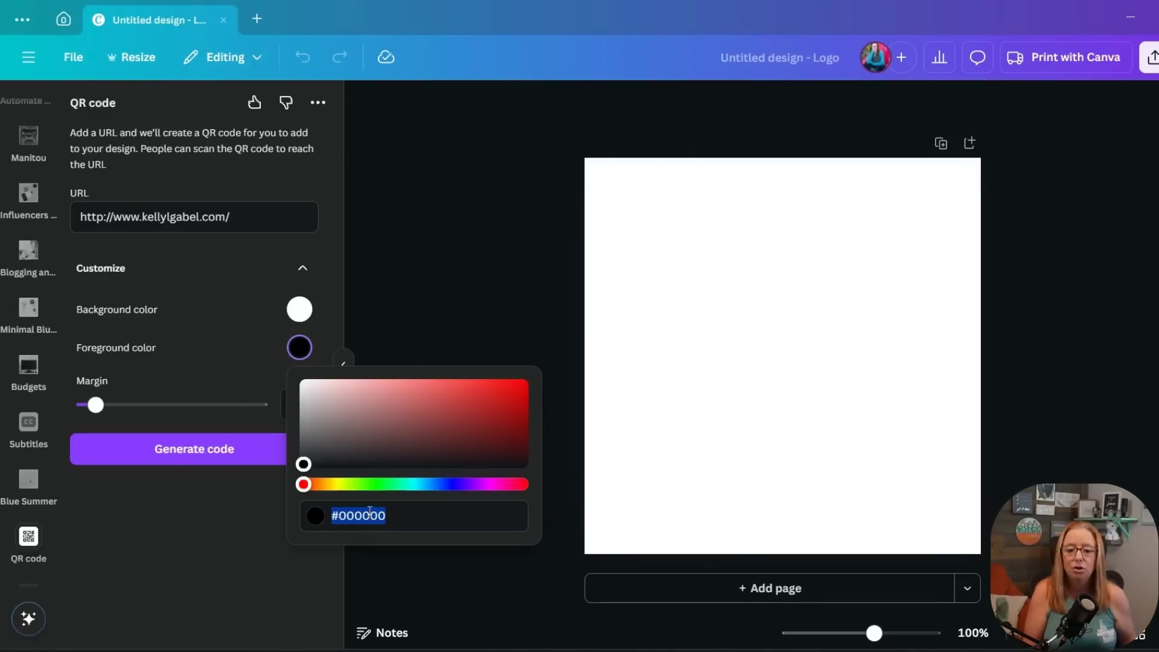
type("#8FBDB0")
left_click(283, 544)
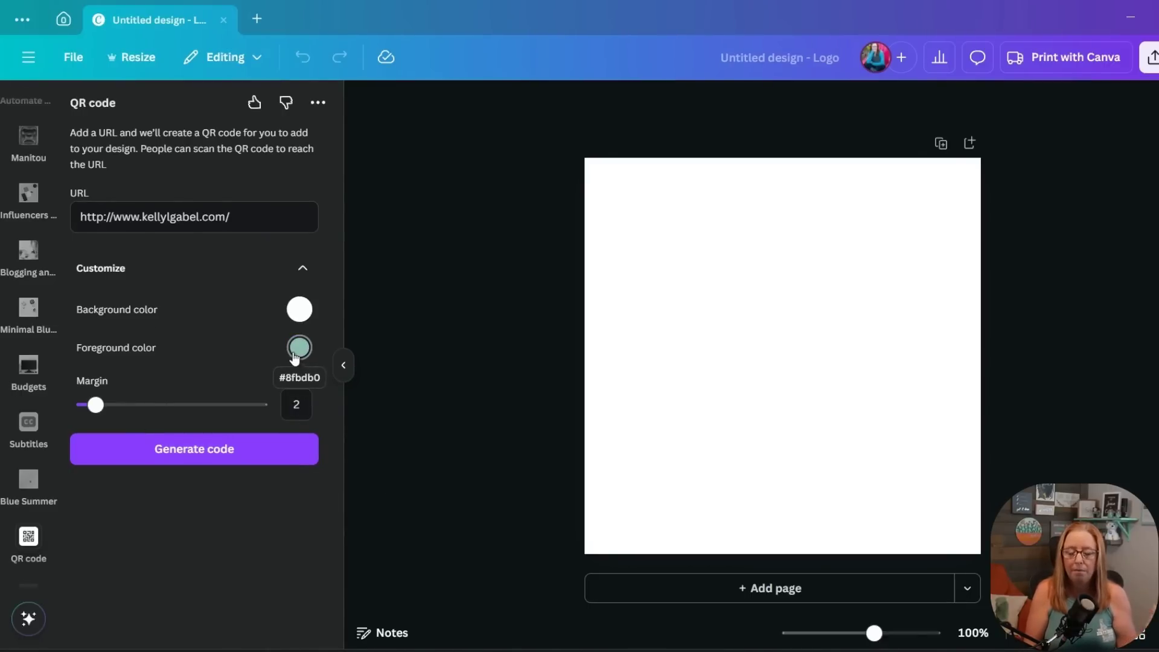
Step: Generate the QR code and enlarge it on the first page until it nearly fills the canvas
left_click(179, 458)
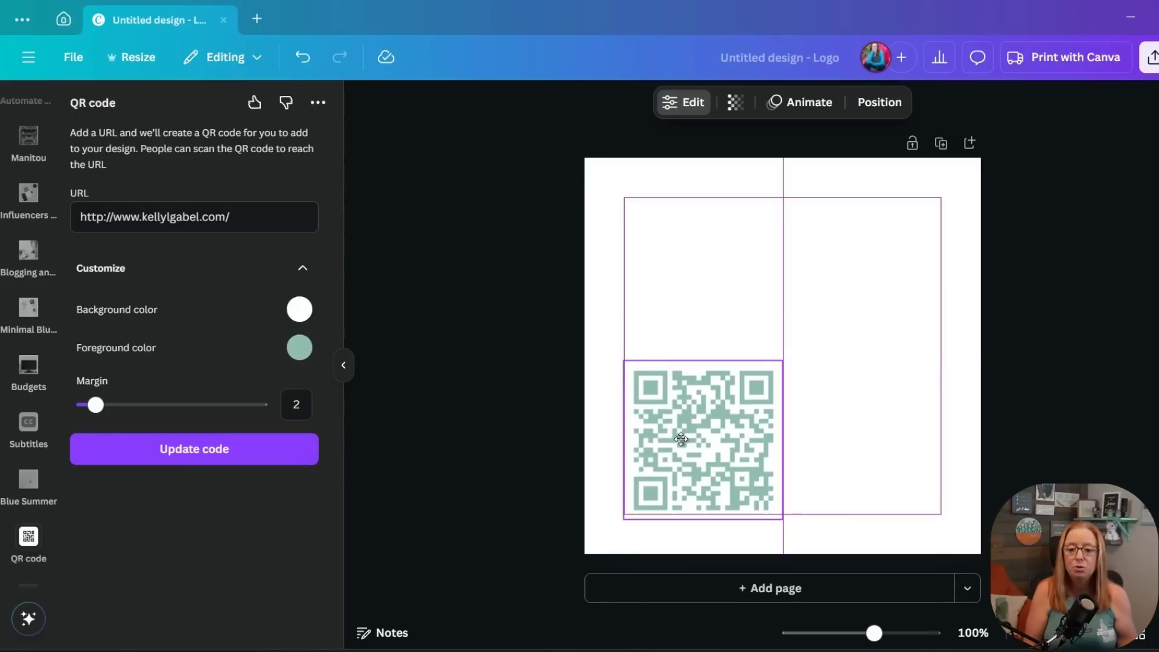
left_click_drag(762, 370, 951, 175)
left_click(1091, 302)
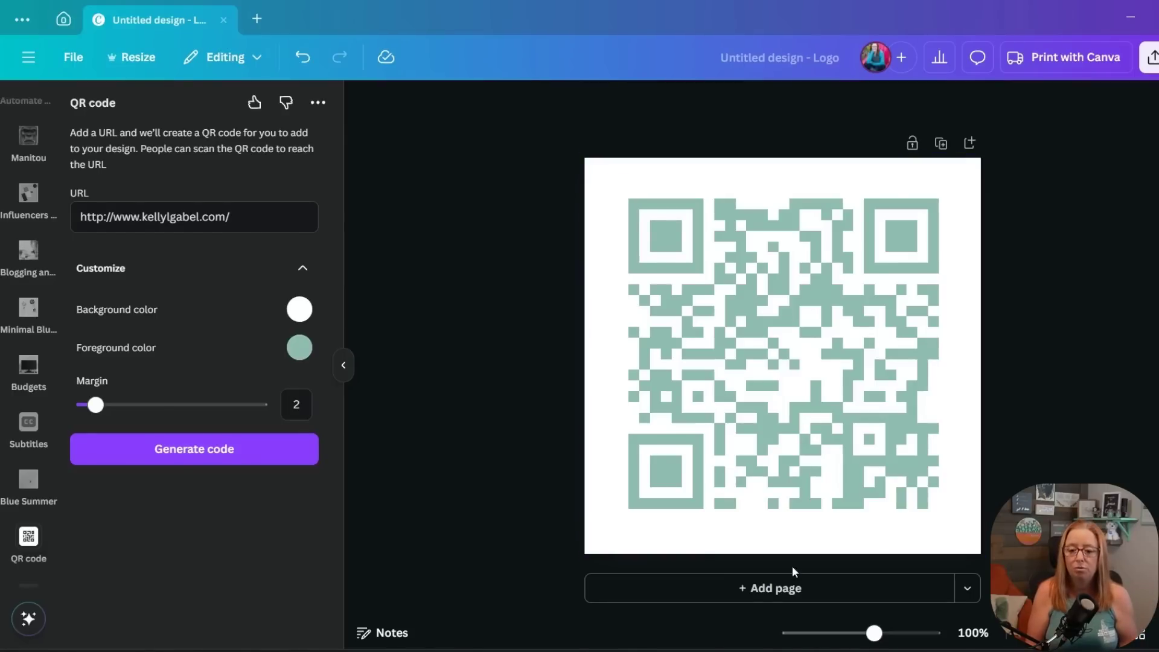
Step: Add a second page to the design and open the QR Code with Logo app
left_click(776, 589)
left_click(12, 512)
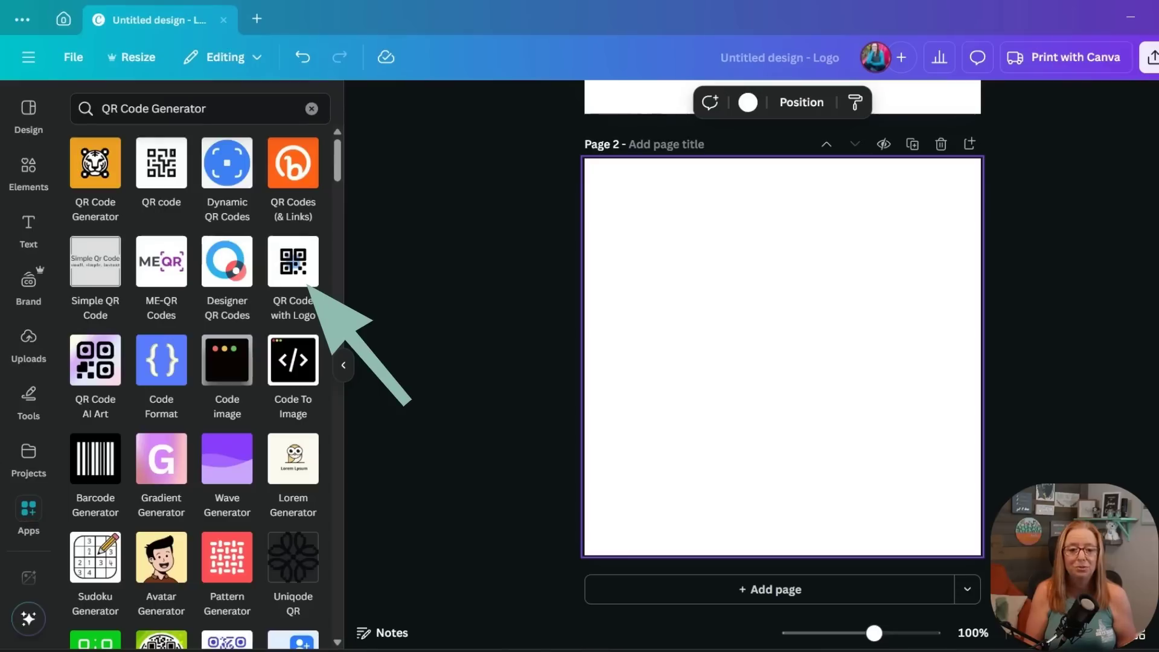
left_click(293, 261)
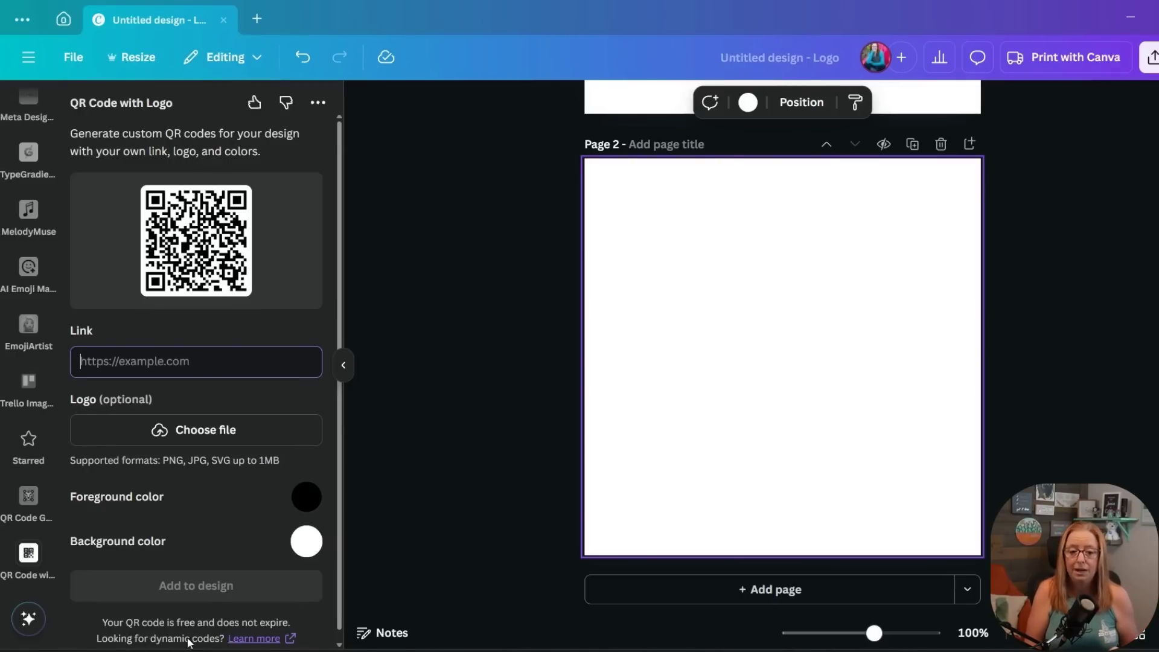
Step: Enter the personal website's https address as the link and set the foreground color to the muted teal TSA brand color
type("https://kellygabel.com")
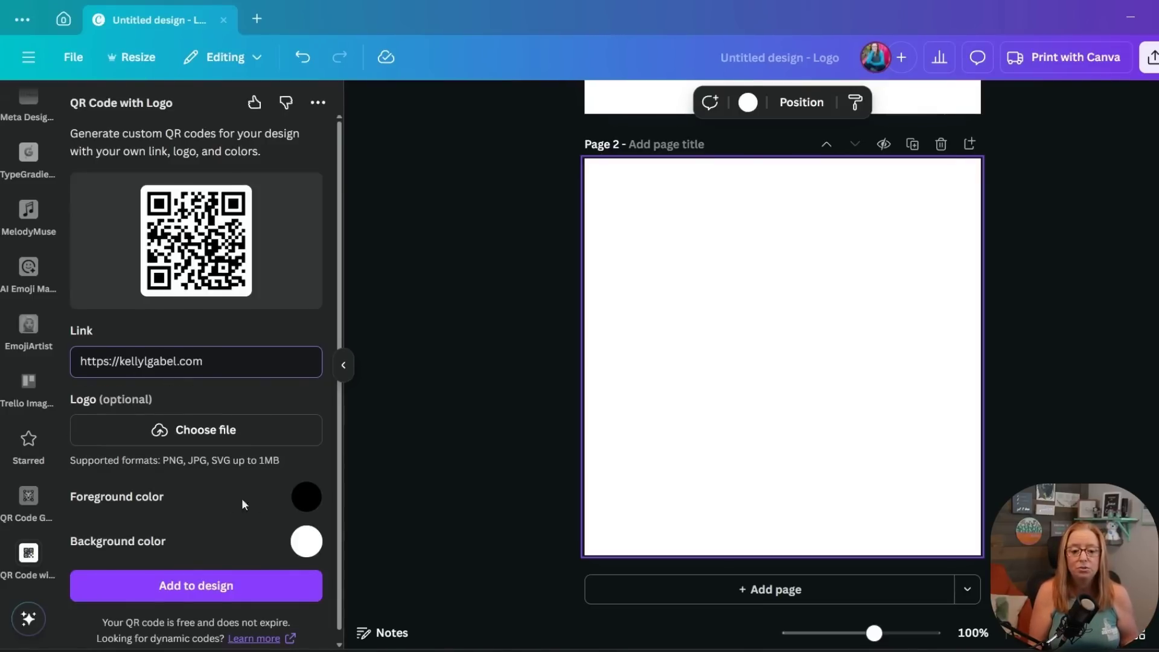
left_click(305, 503)
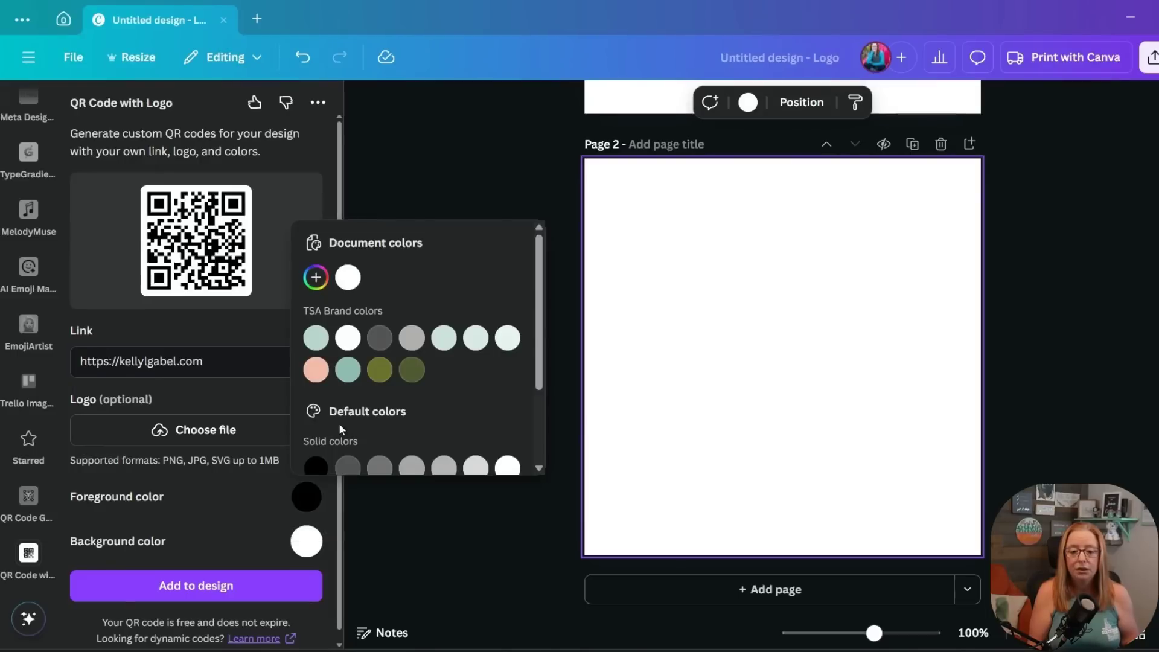
left_click(353, 379)
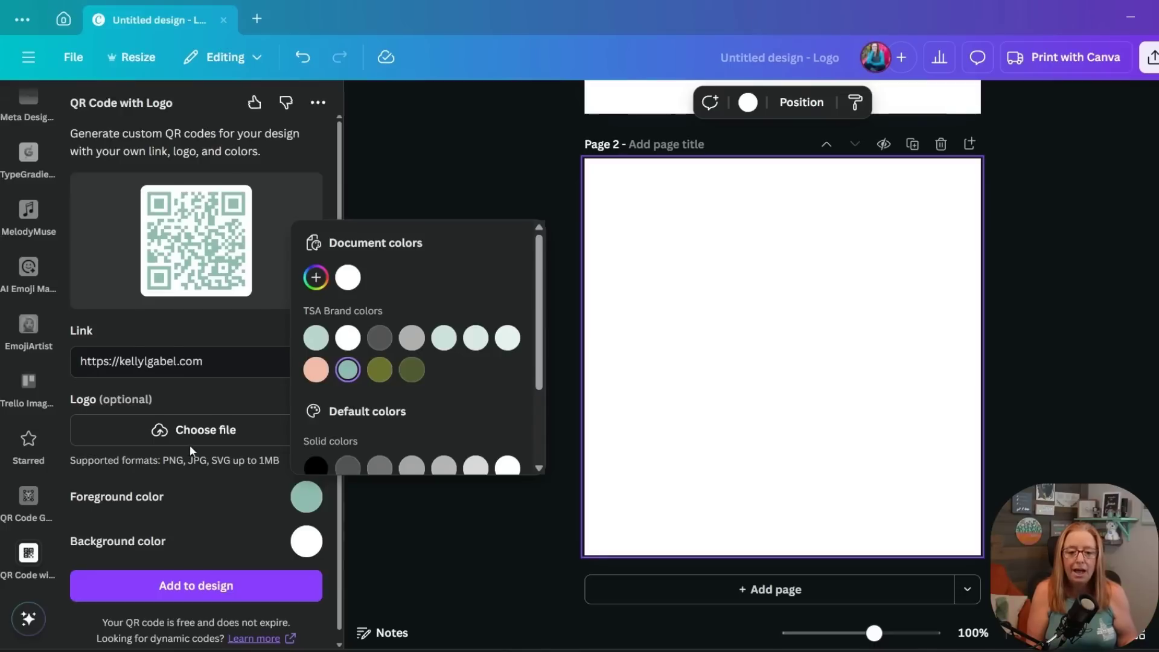
Step: Upload the tsa image from the Custom Emoji folder as the QR code's logo
left_click(204, 438)
left_click(214, 428)
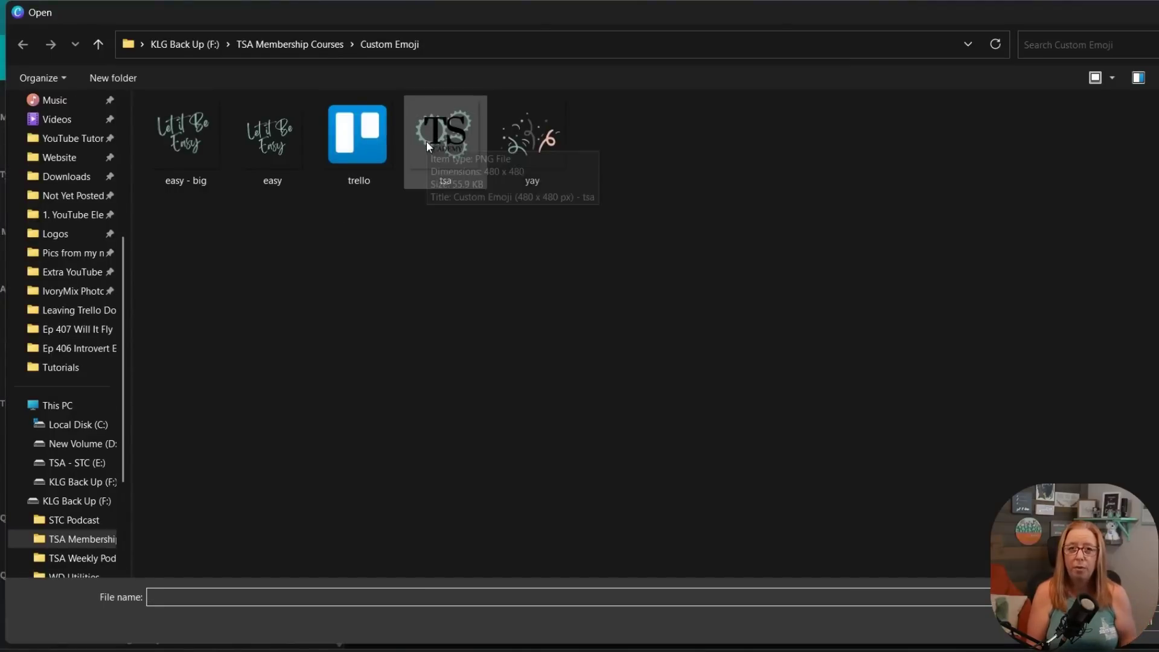
left_click(425, 142)
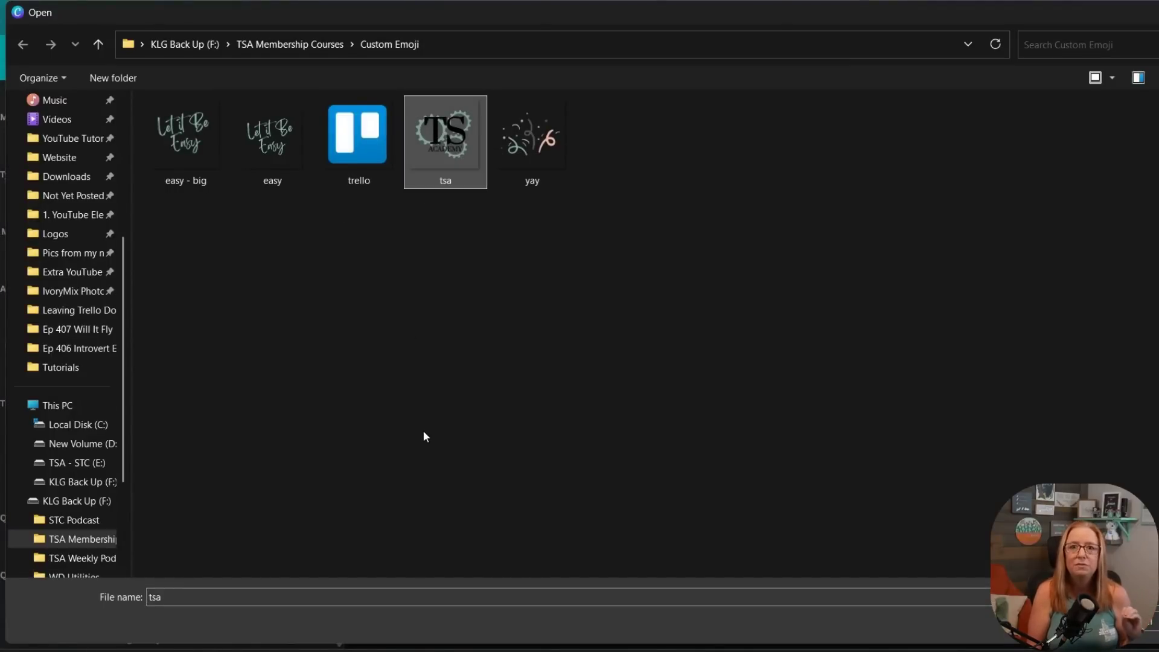
double_click(440, 157)
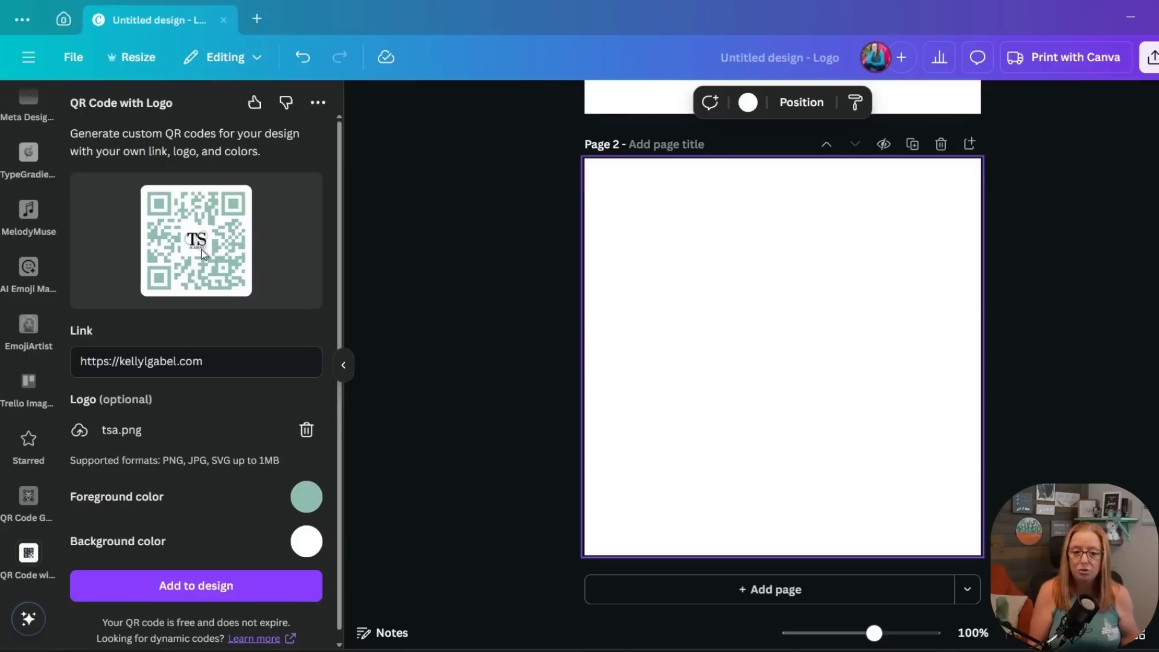
Step: Add the logo QR code to page 2, then reposition and enlarge it to nearly fill the page
left_click(194, 589)
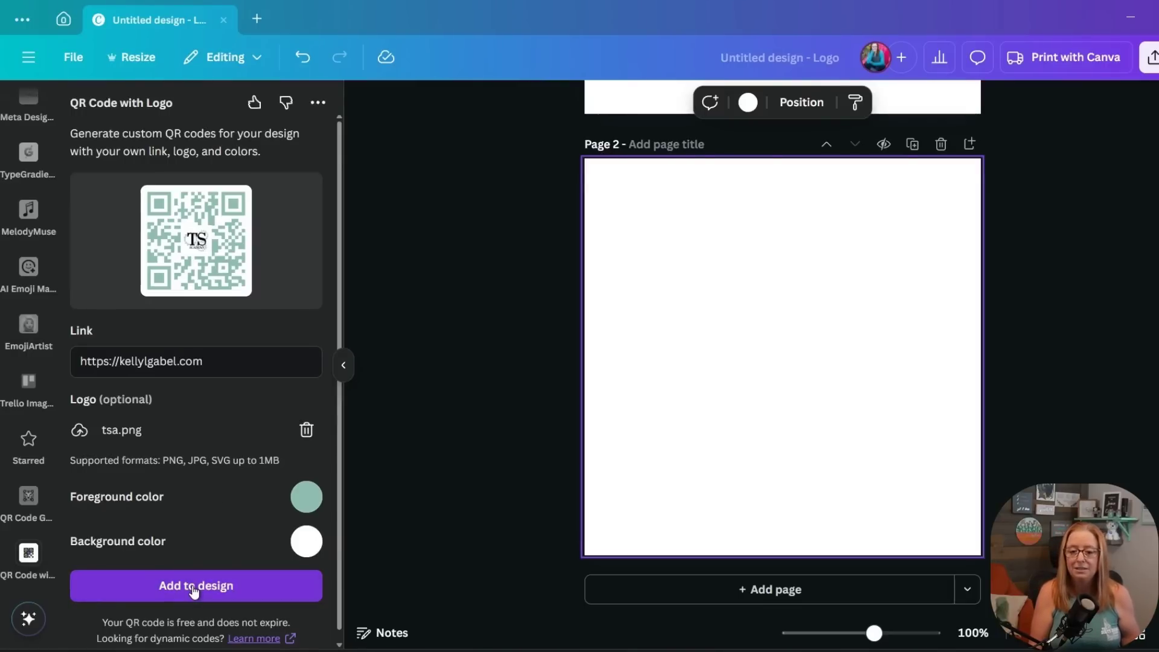
left_click_drag(736, 360, 634, 460)
left_click_drag(762, 378, 942, 172)
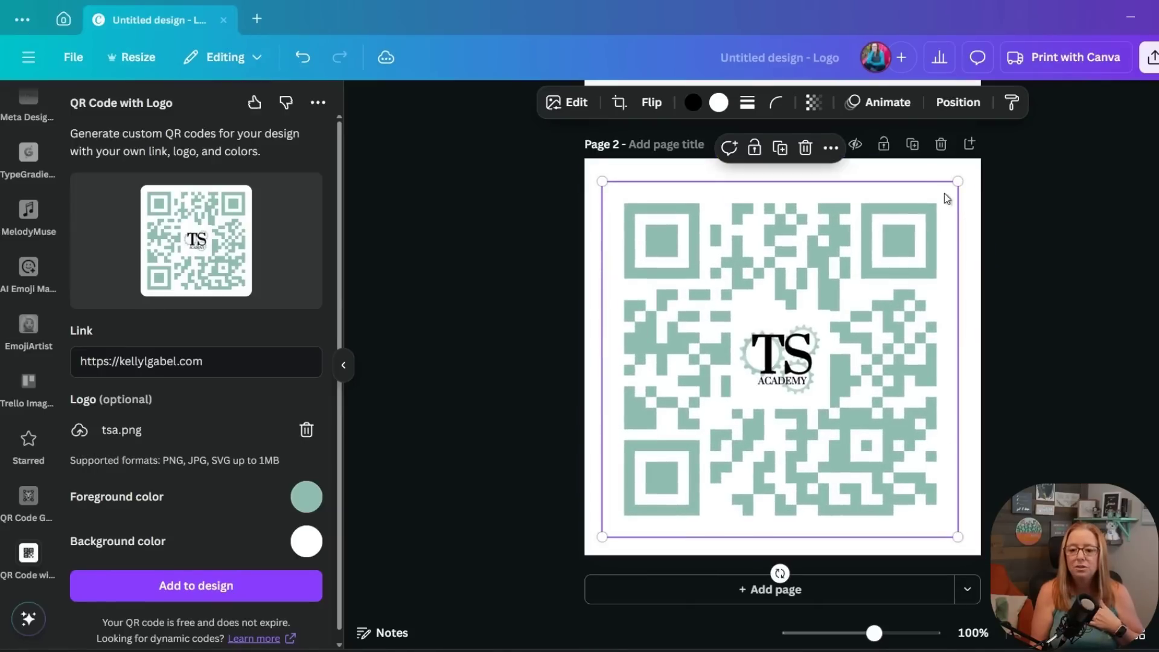
left_click(1103, 307)
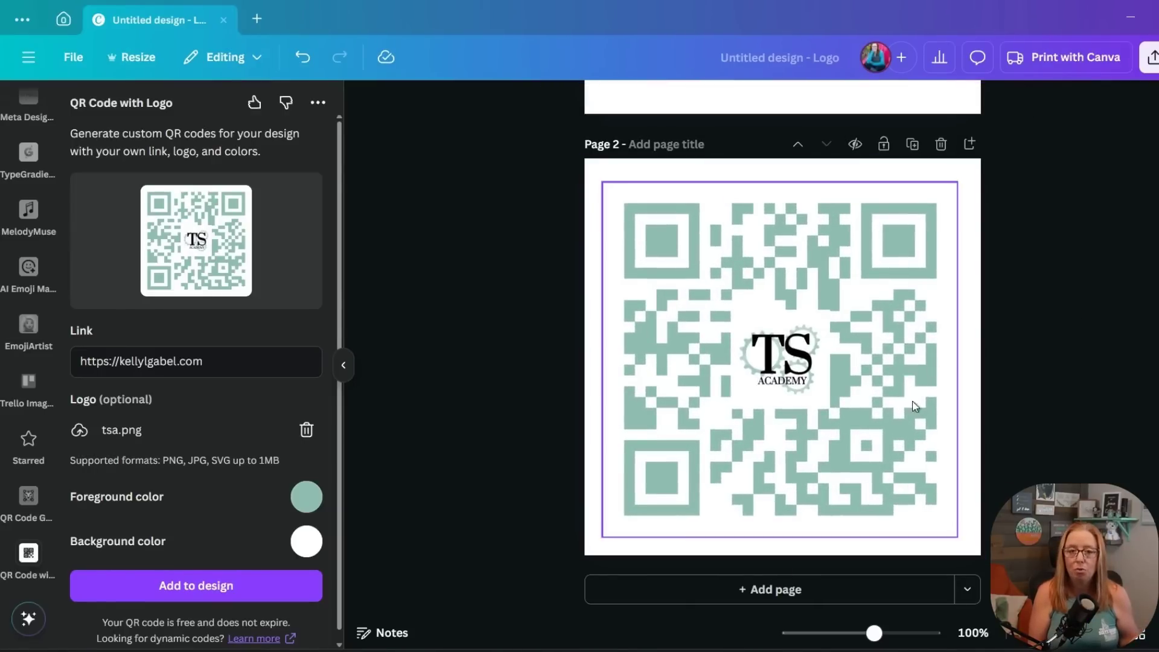